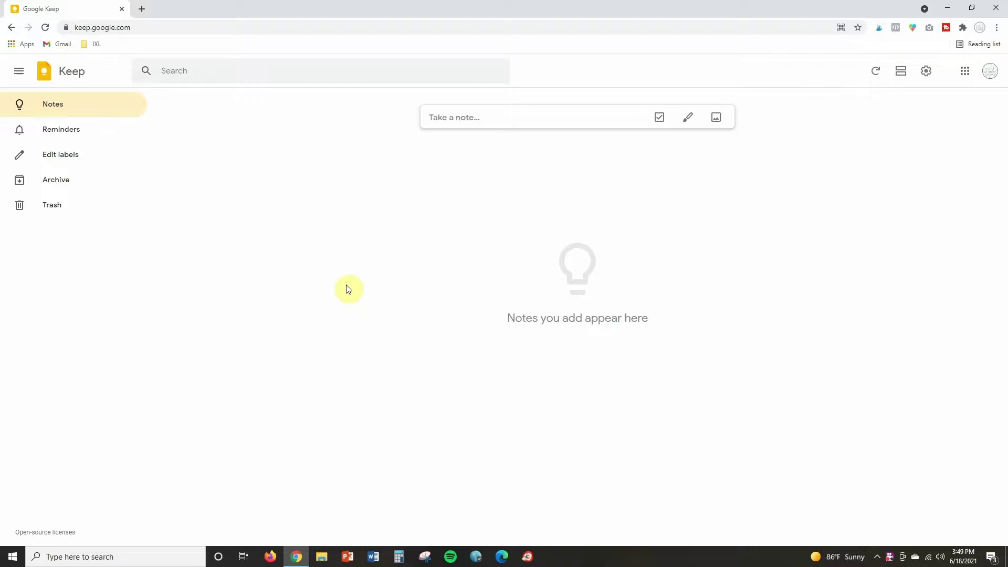
Discard the open drawing note without keeping it.
click(147, 28)
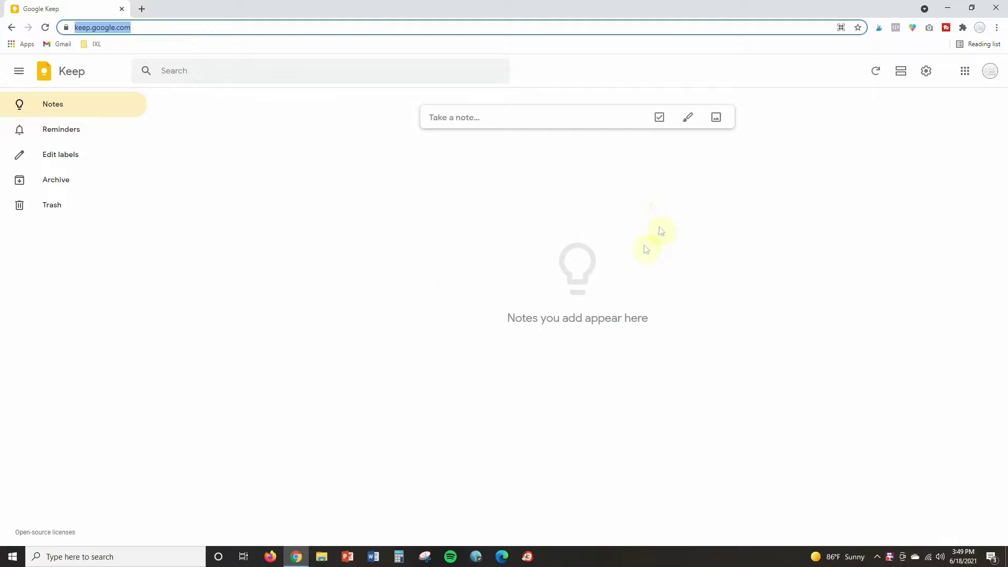
click(465, 219)
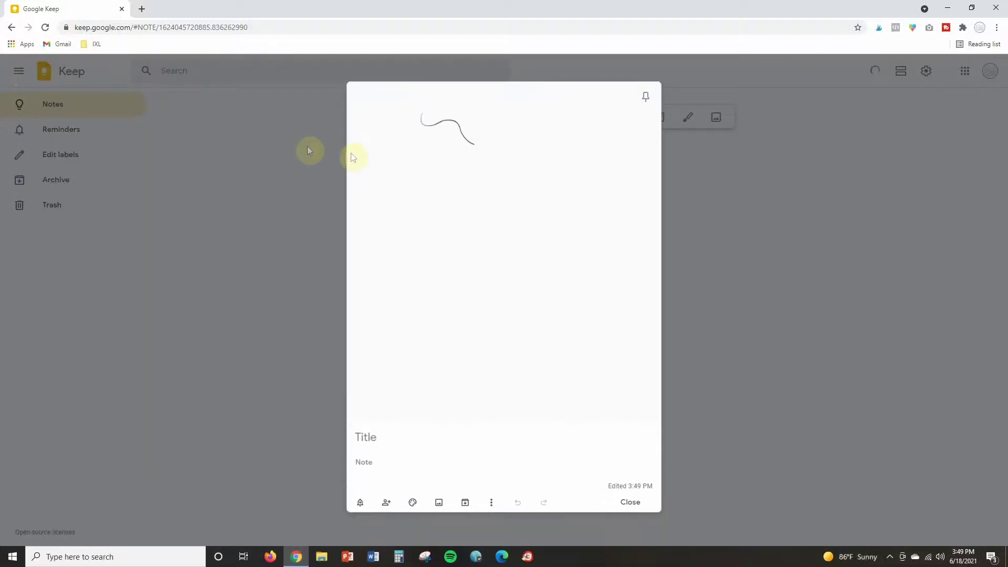
click(307, 146)
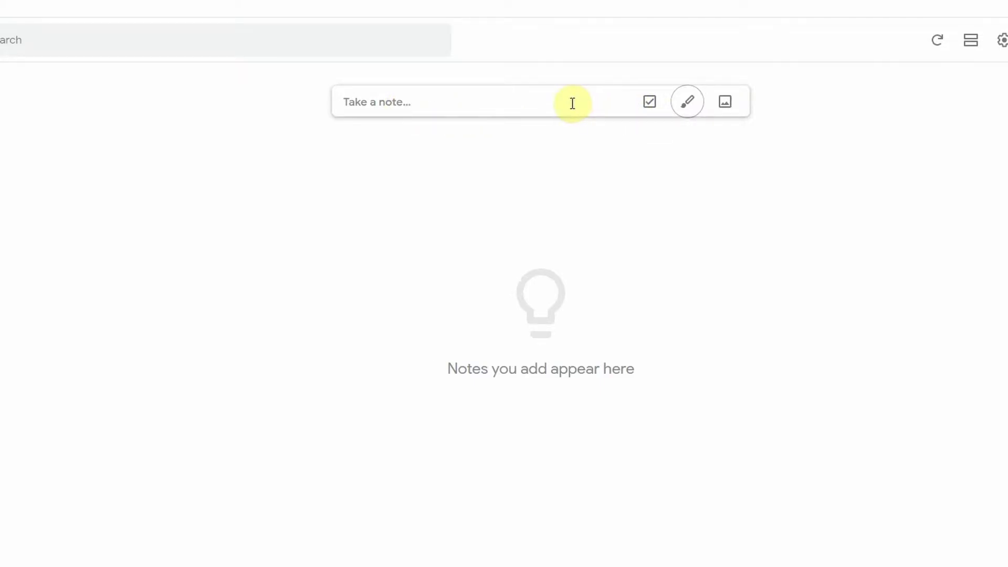
Create a new note titled 'WEEKLY TO DO' and enable Show checkboxes for its body.
click(411, 101)
click(405, 102)
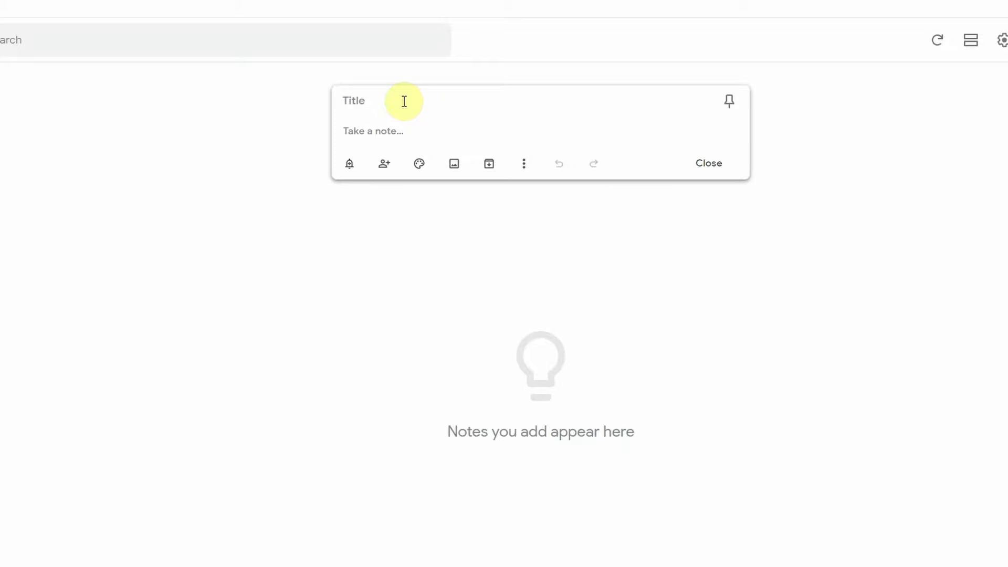
text(WEEKLY T)
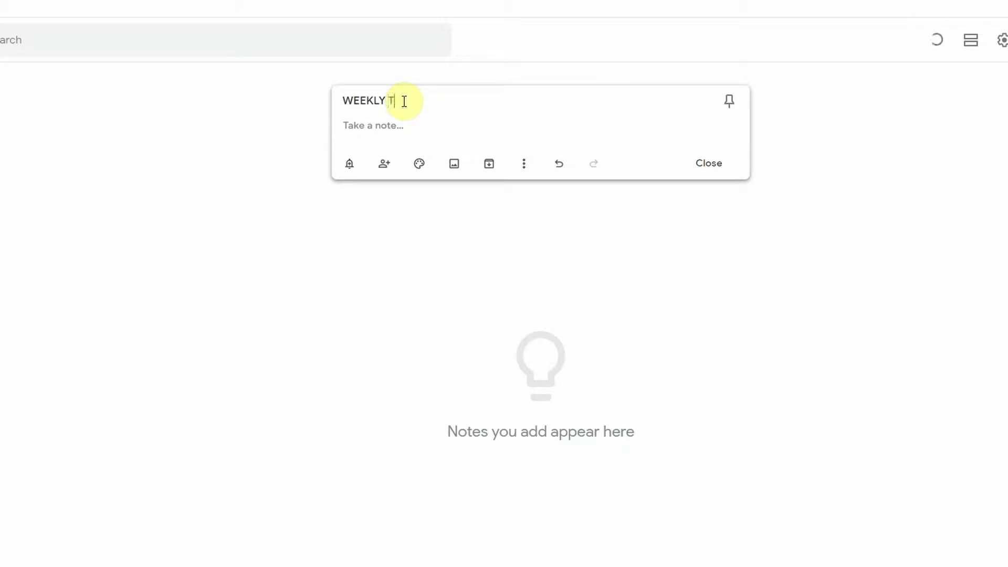
text(O DO)
click(381, 131)
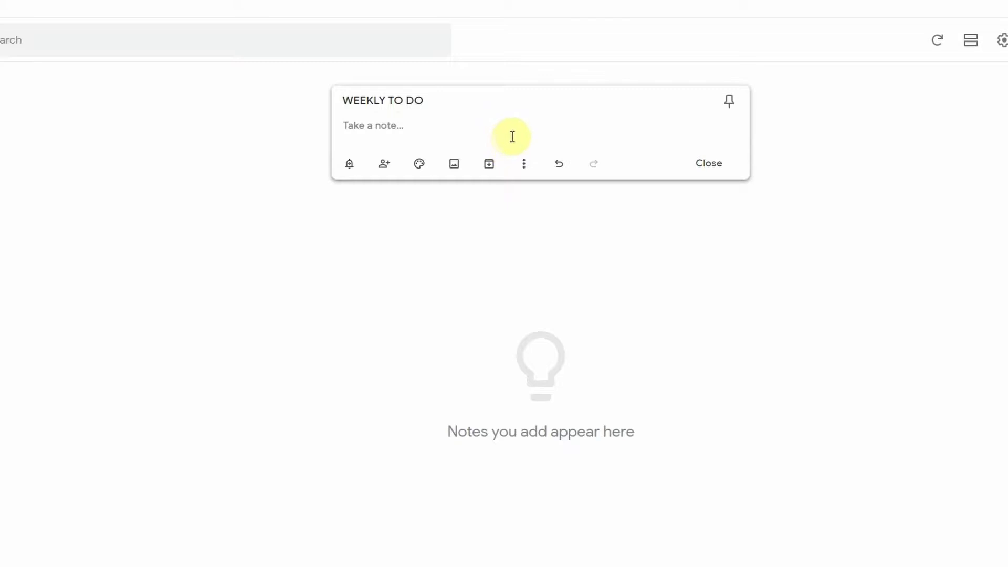
click(529, 169)
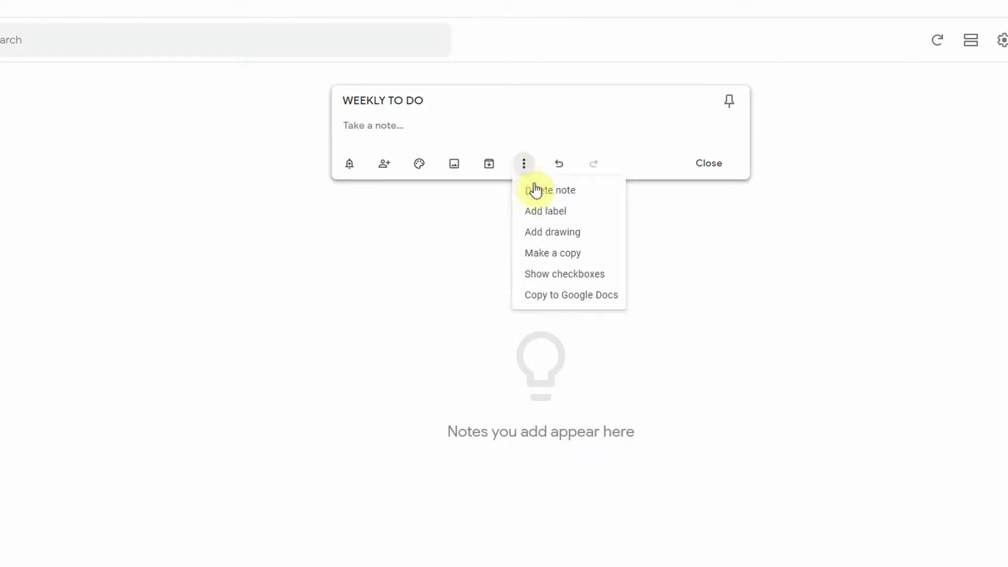
click(558, 274)
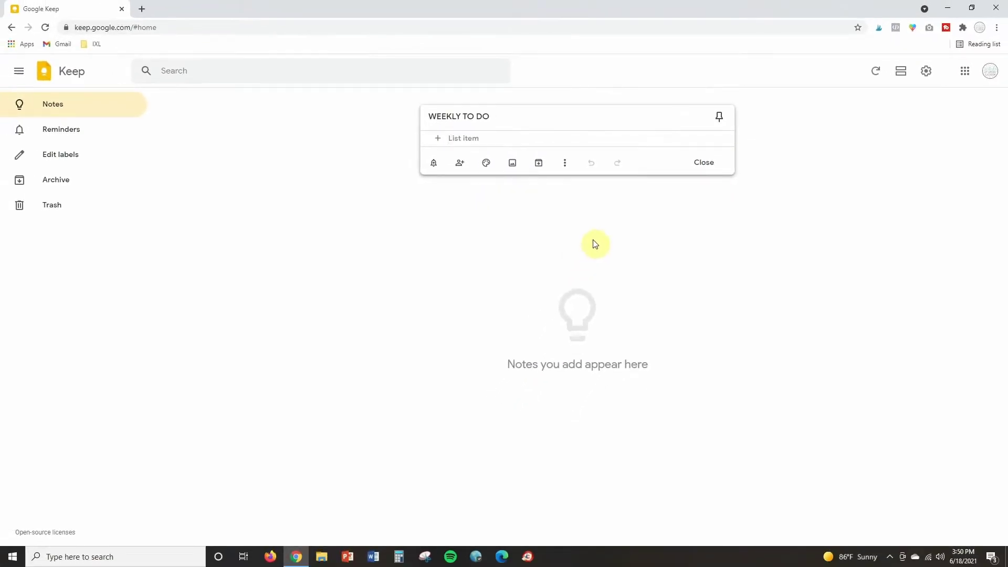
Add five checklist items: 'weekly YouTube video', 'math resources for Virginia Teacher Club', 'upload Virginia Teacher Club video to website', 'review links in social studies lessons', 'start digital math skill plan for PA district'.
text(weekly YouTube video)
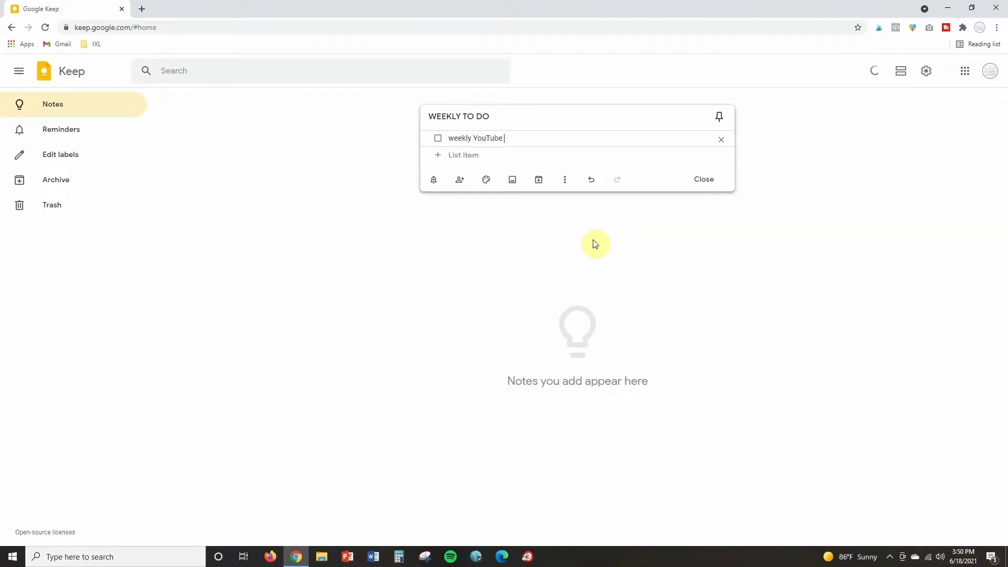
key(Return)
text(math resources for Virginia Teacher Club)
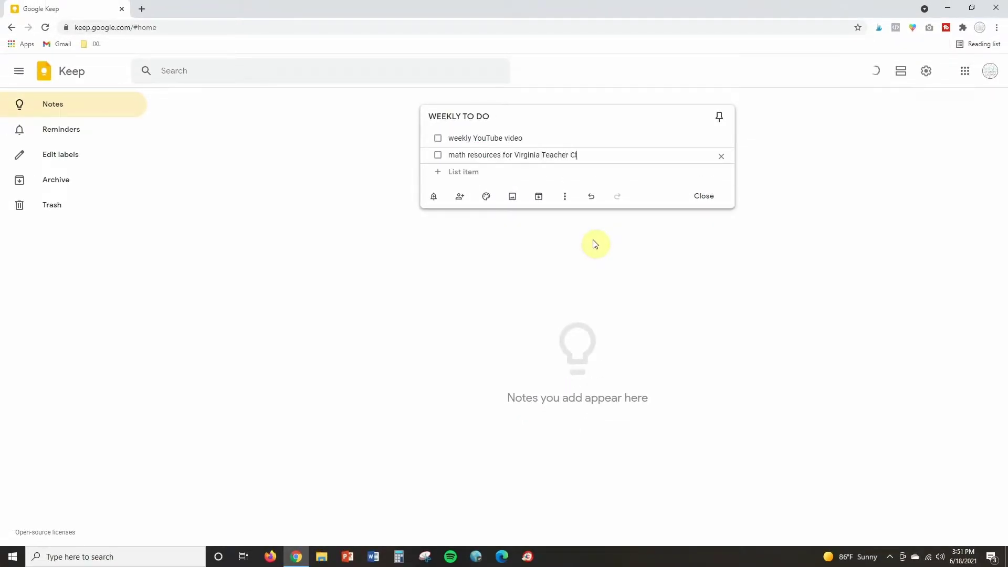
key(Return)
text(upload Virgini)
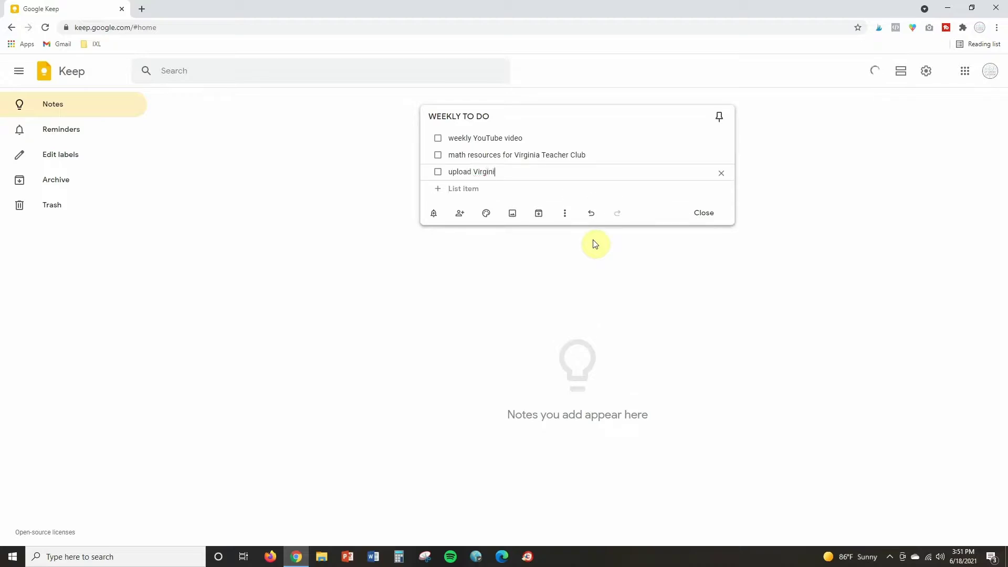
text(a Teacher Club video to website)
key(Return)
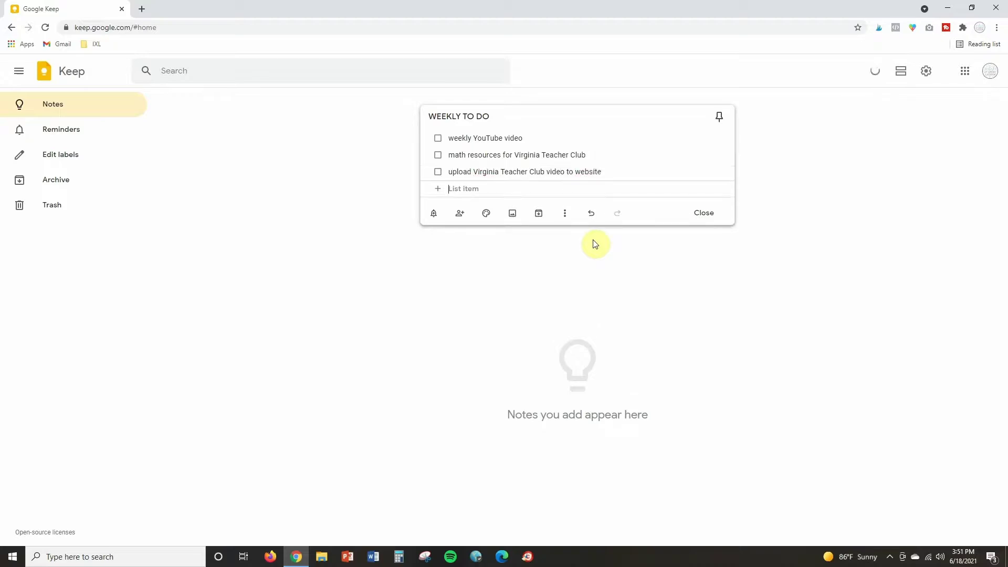
text(review links in social studies lessons)
key(Return)
text(start digital)
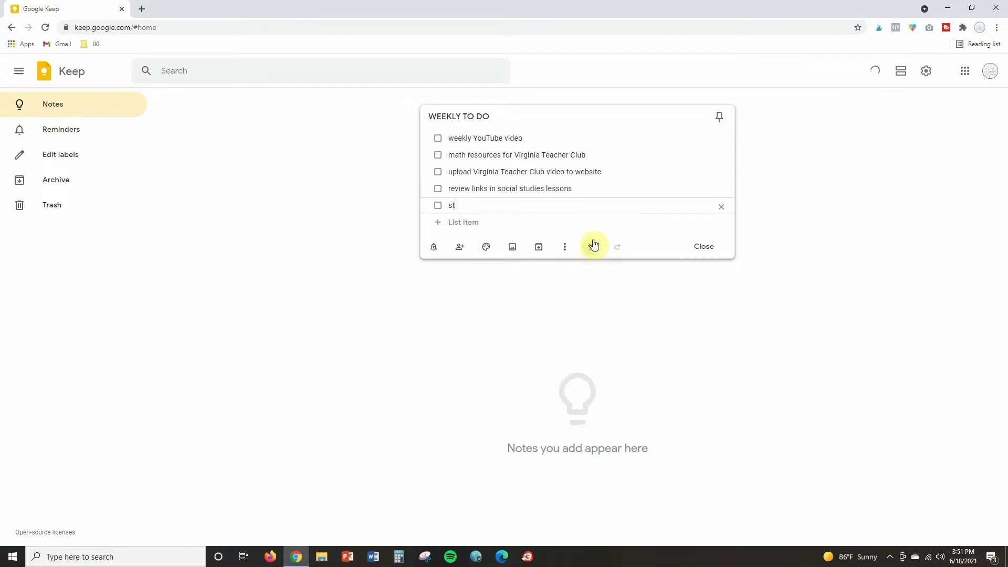
text( math skill plan for PA district)
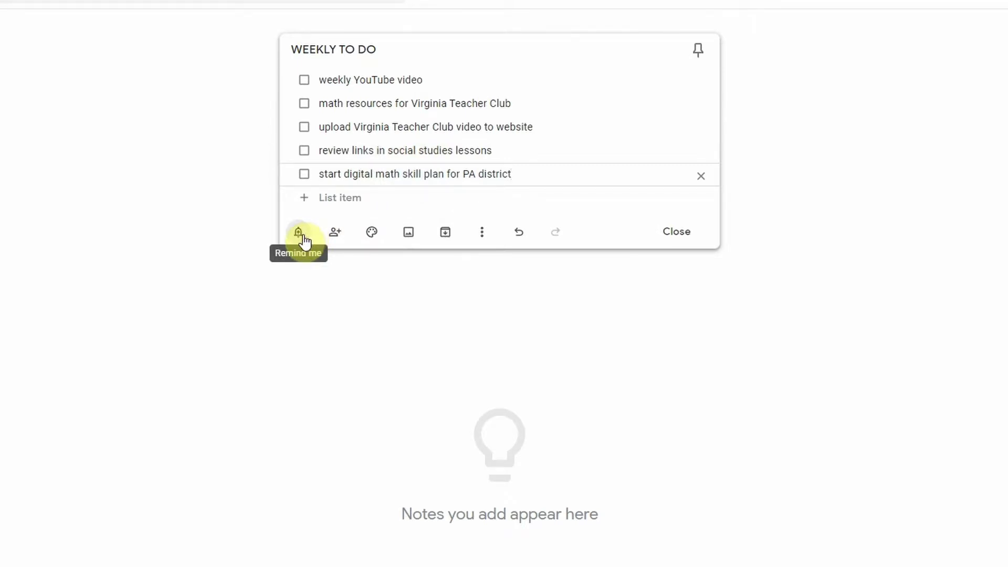
click(300, 233)
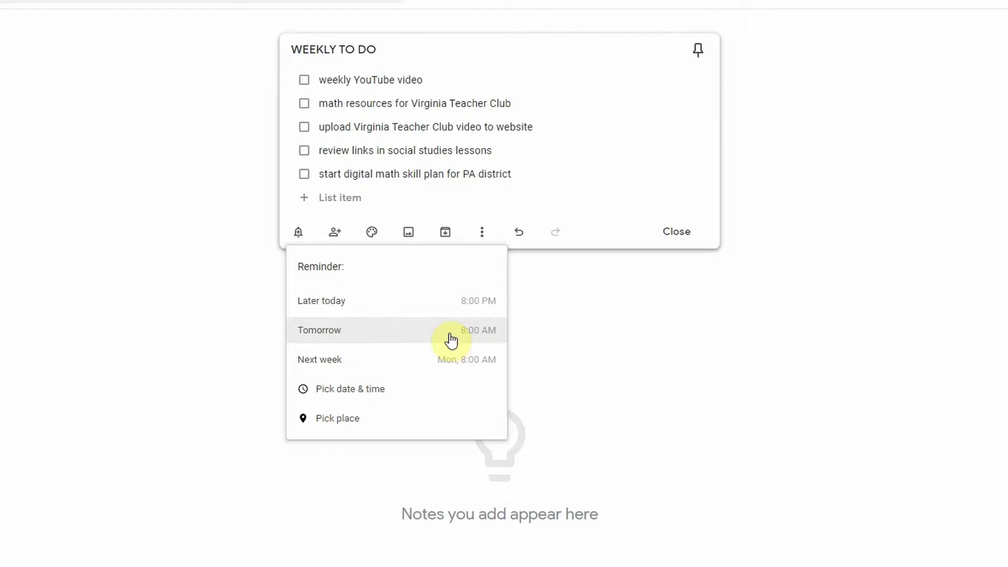
click(337, 236)
click(336, 236)
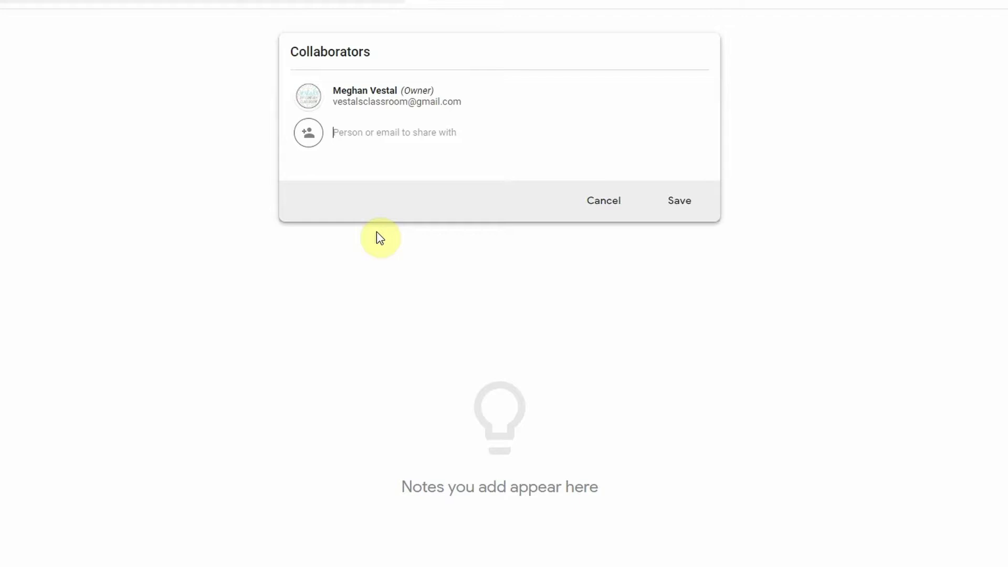
click(591, 207)
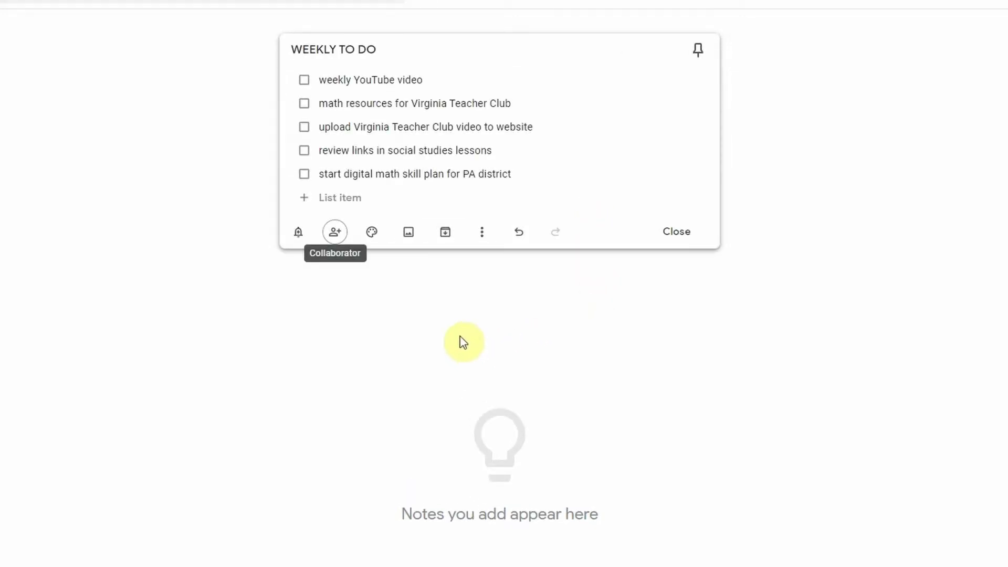
Choose the teal swatch from the WEEKLY TO DO note's colour palette.
mouse_move(372, 237)
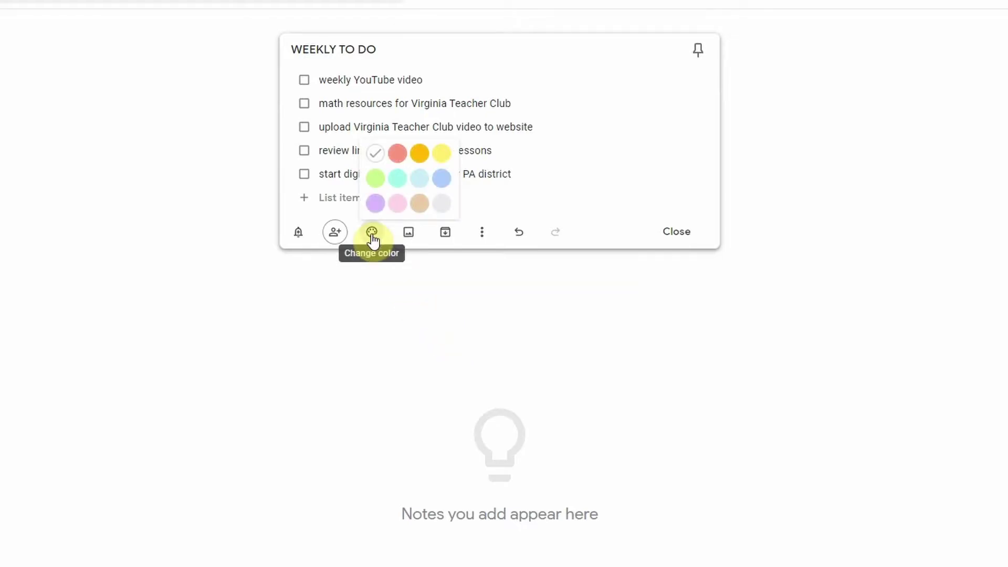
click(372, 235)
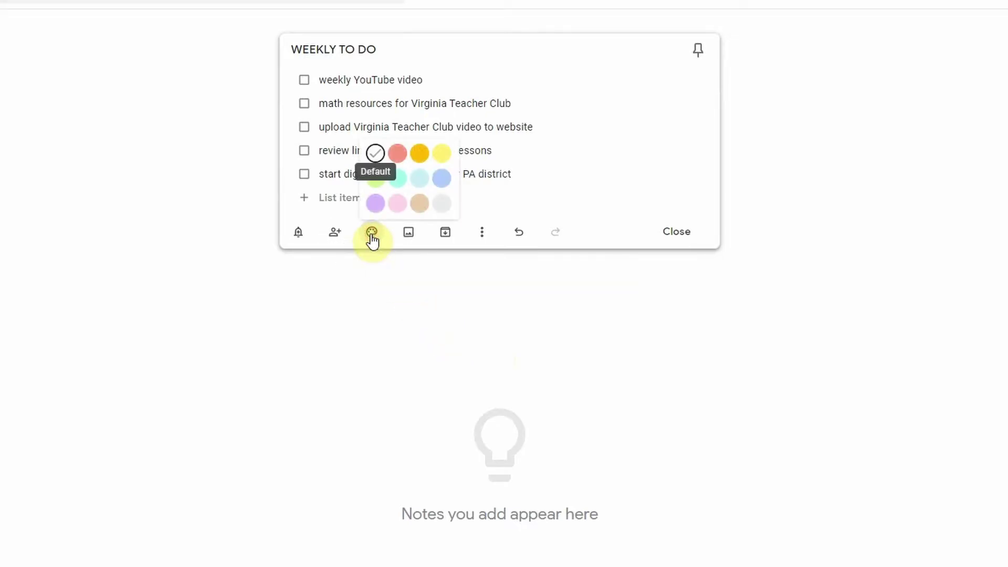
click(397, 179)
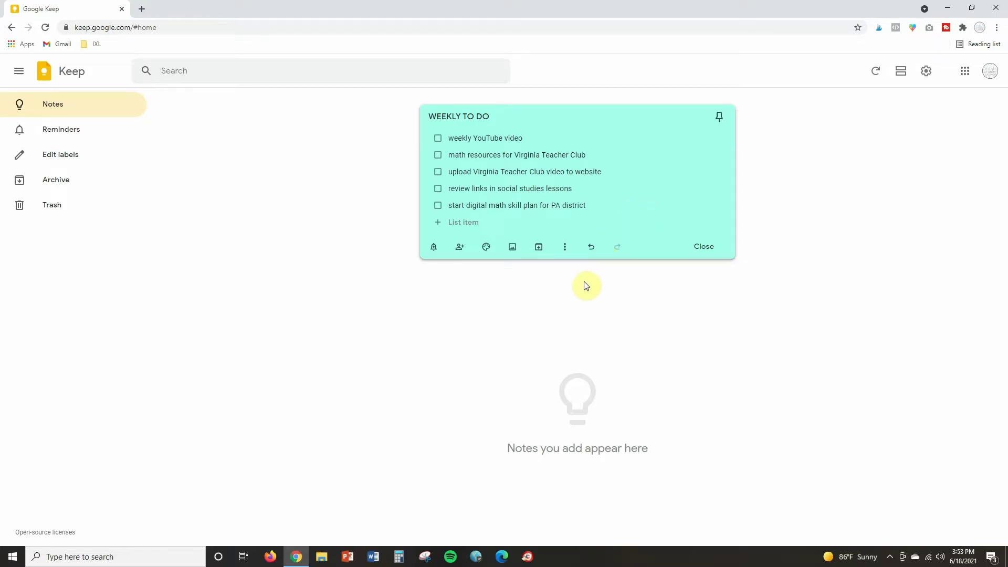
Archive the WEEKLY TO DO note, then unarchive it from the Archive view.
click(539, 248)
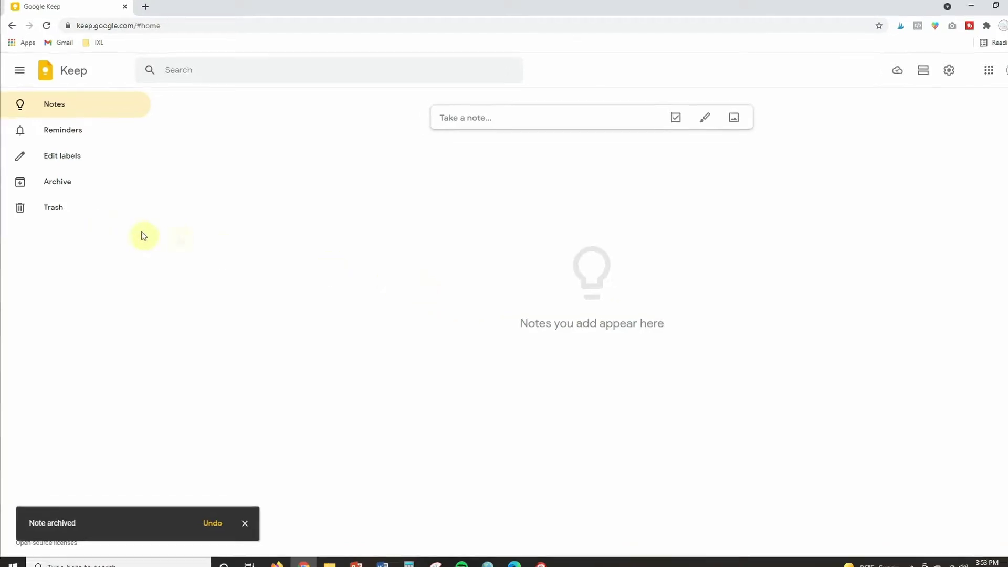
click(66, 183)
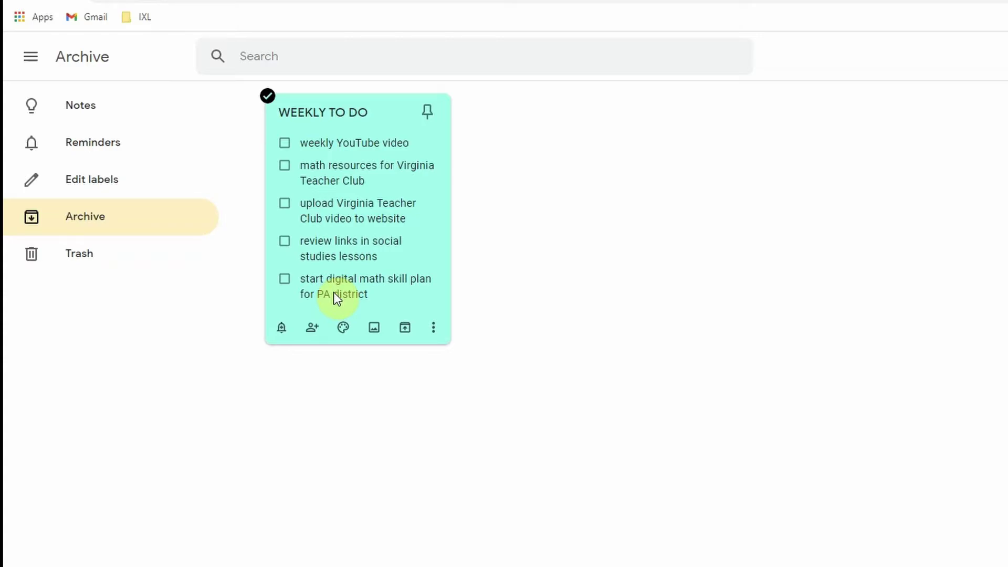
click(406, 328)
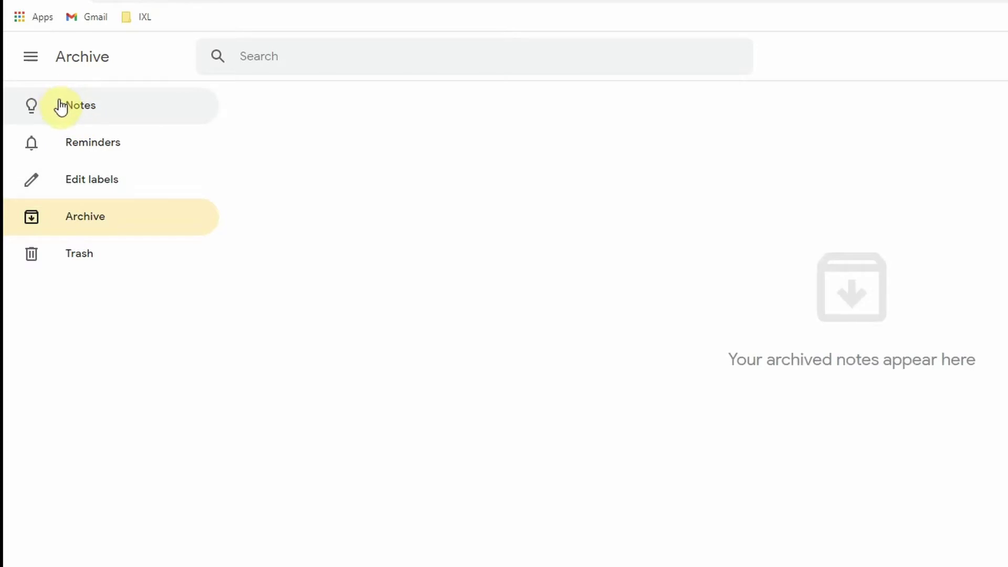
Duplicate the WEEKLY TO DO checklist with Make a copy.
click(61, 105)
click(376, 314)
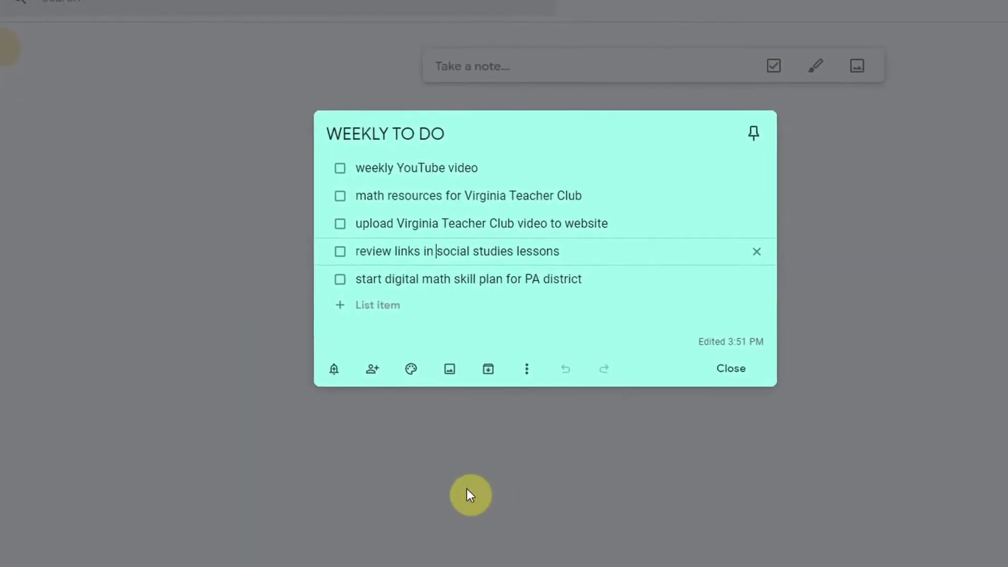
click(527, 369)
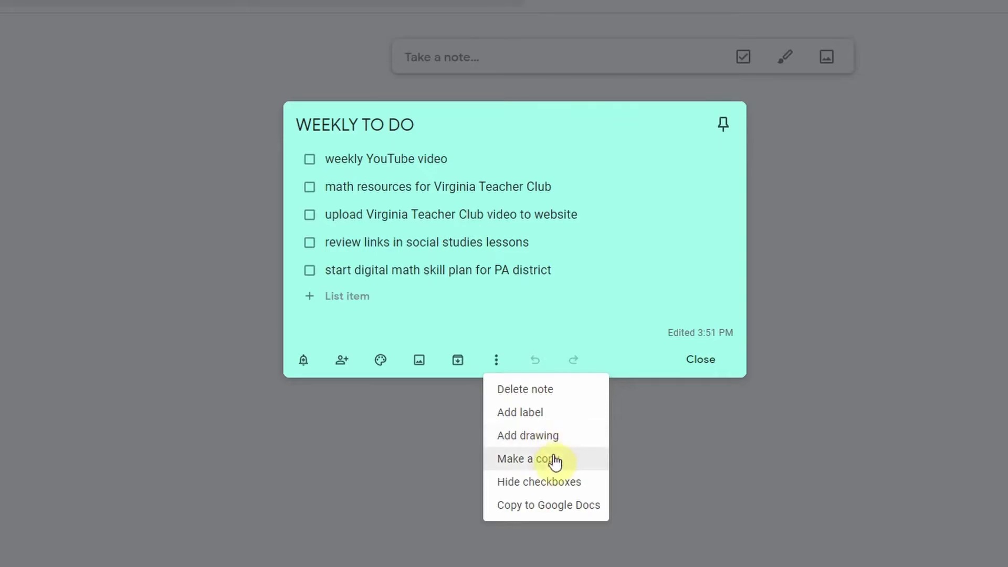
click(552, 461)
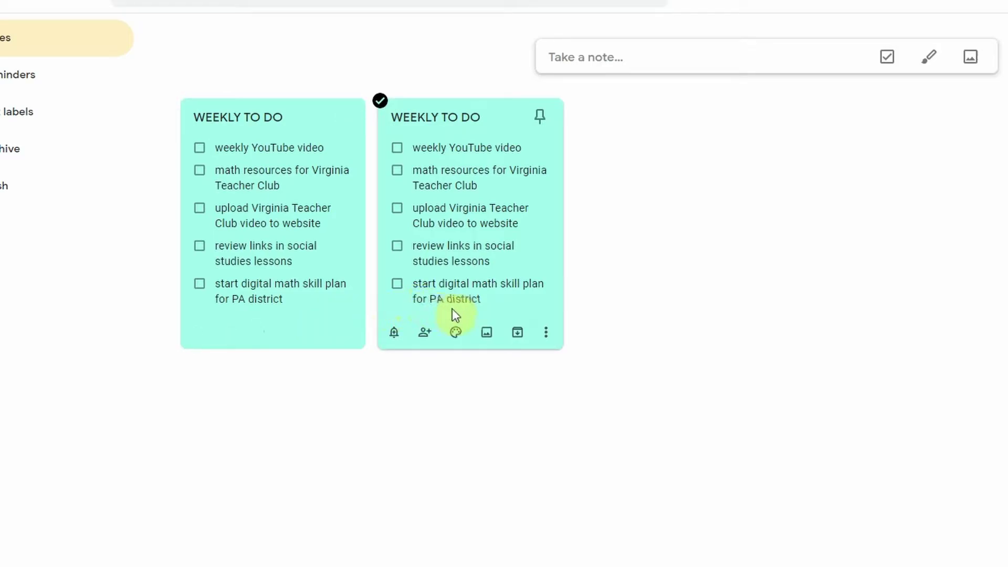
Delete the duplicate WEEKLY TO DO note, leaving the original.
click(546, 333)
click(575, 361)
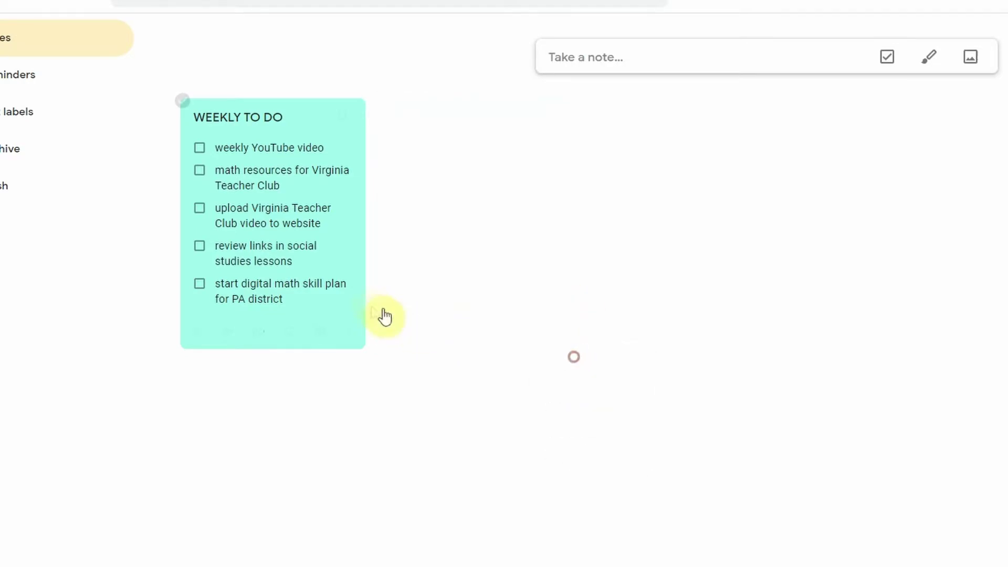
click(318, 298)
click(529, 361)
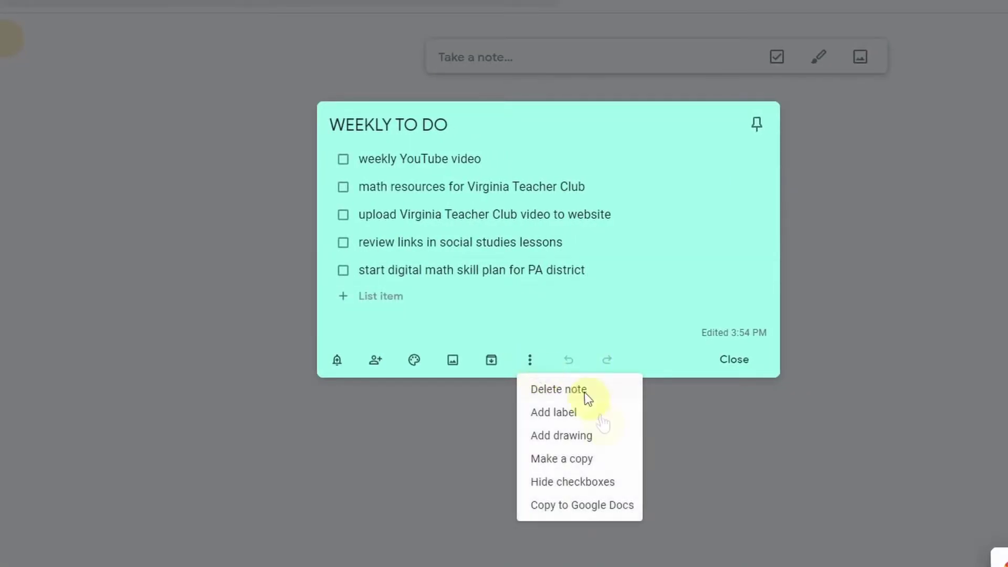
click(607, 491)
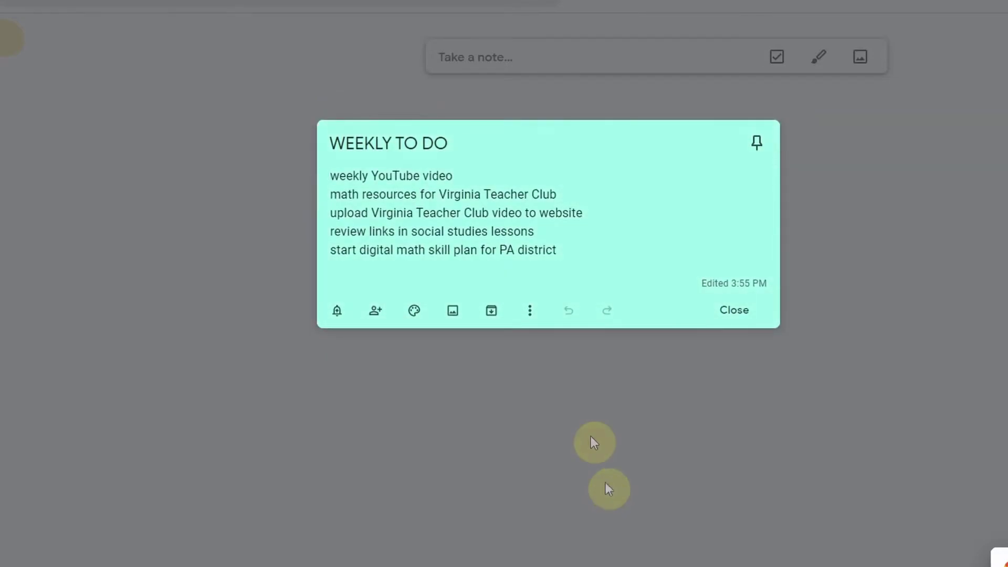
click(533, 315)
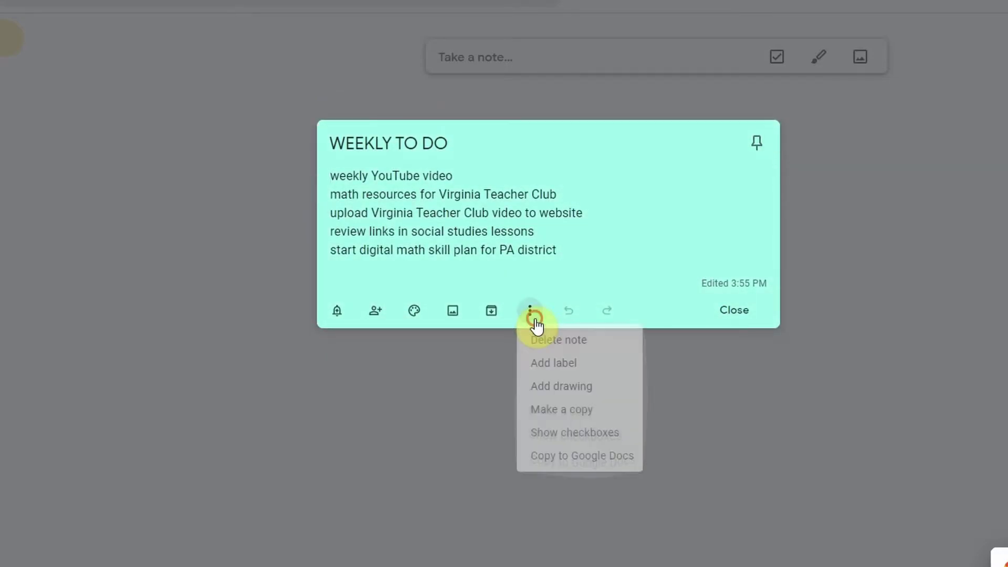
click(589, 435)
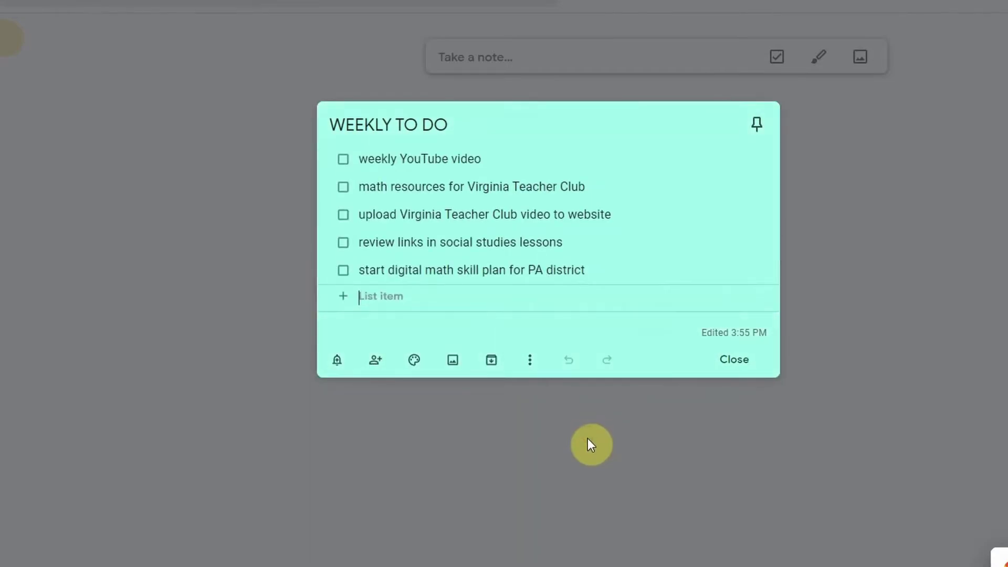
click(532, 361)
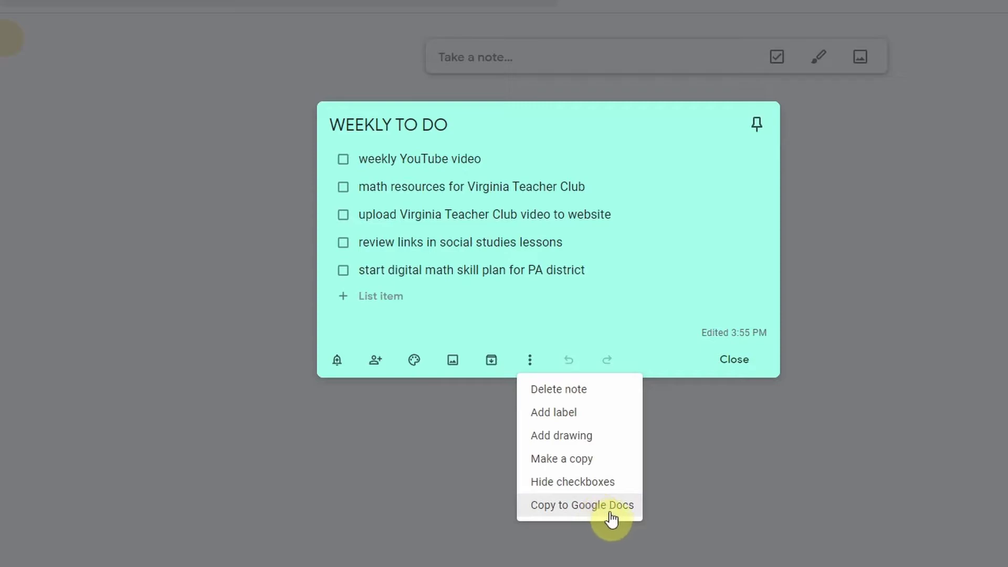
click(683, 502)
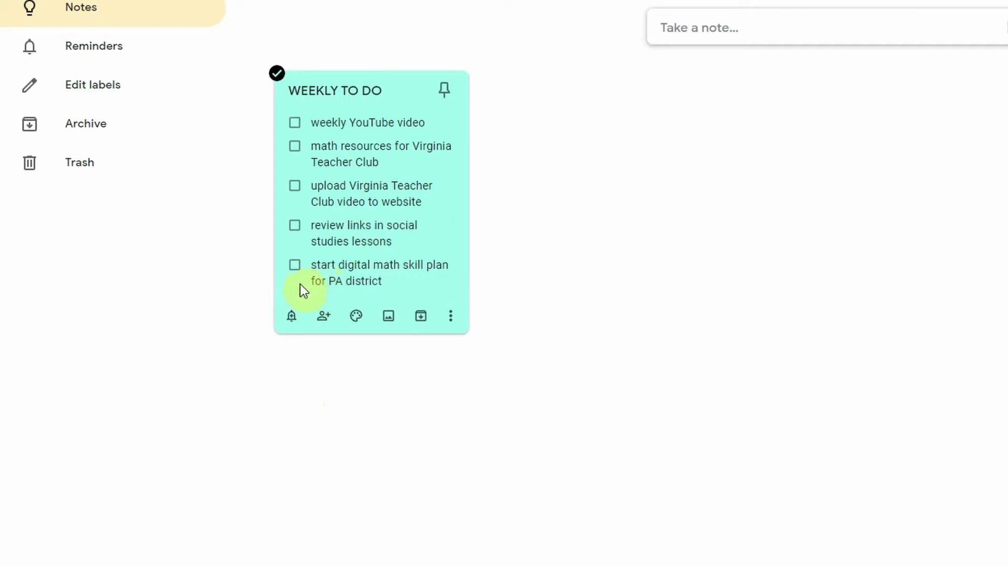
click(295, 266)
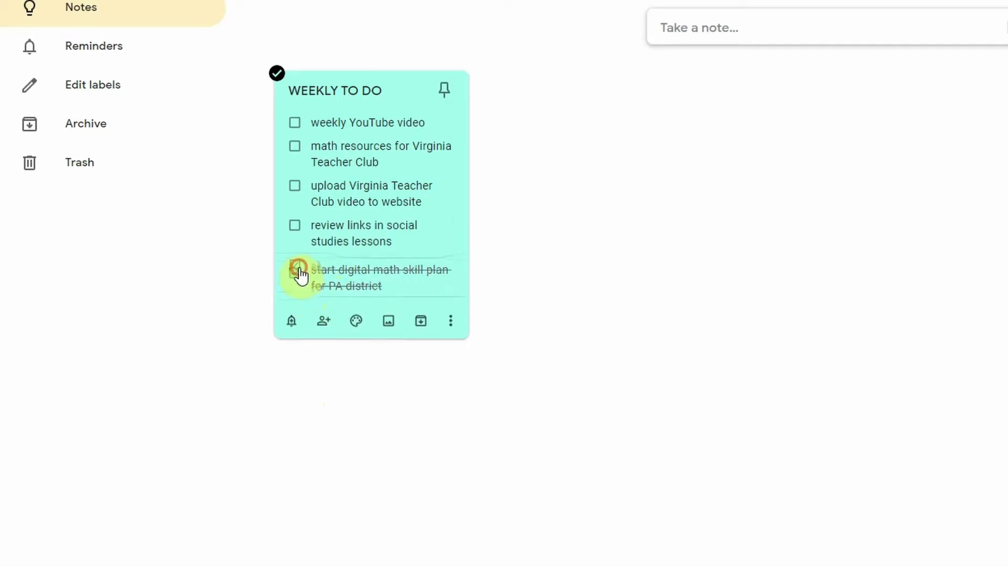
mouse_move(333, 335)
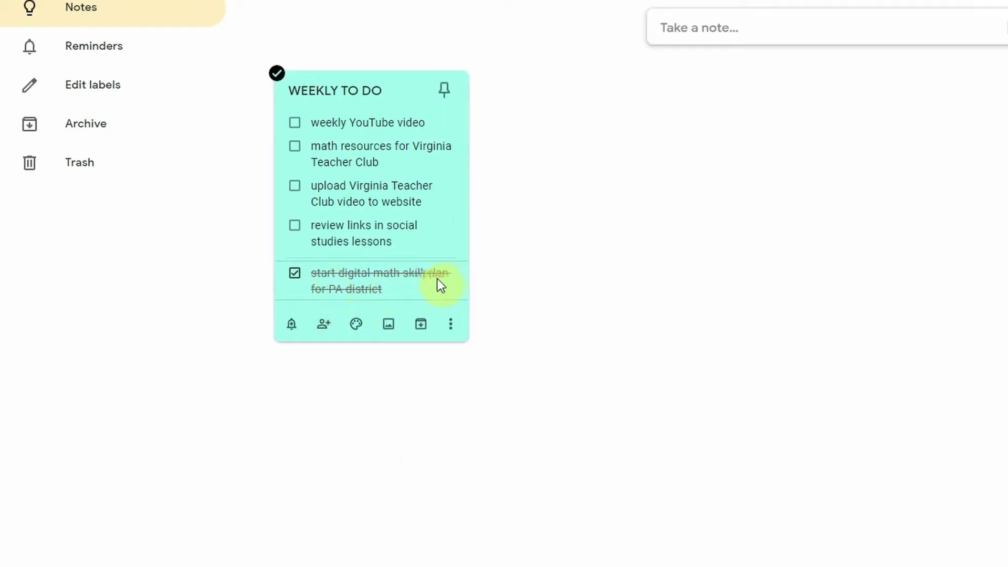
click(295, 147)
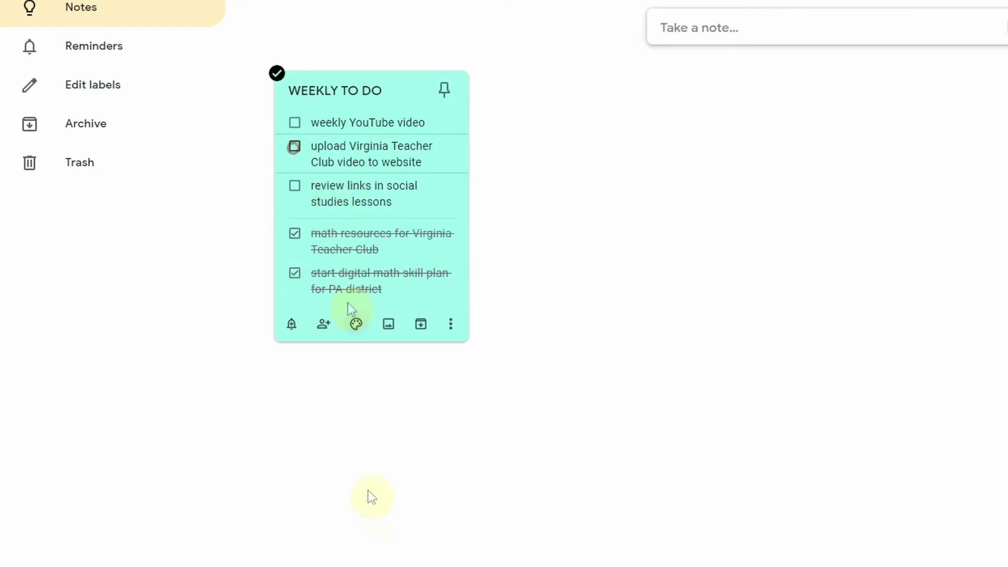
click(294, 234)
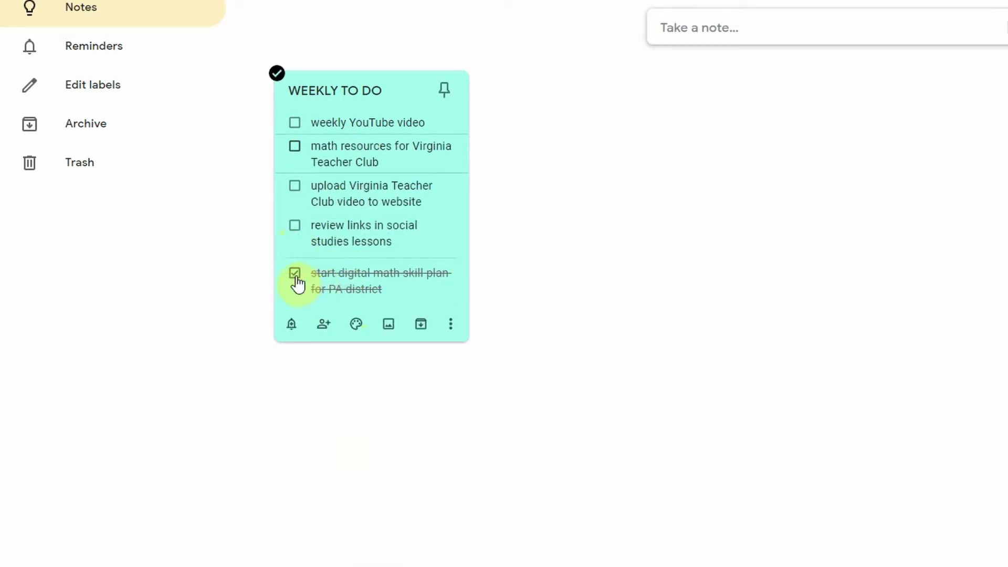
click(295, 277)
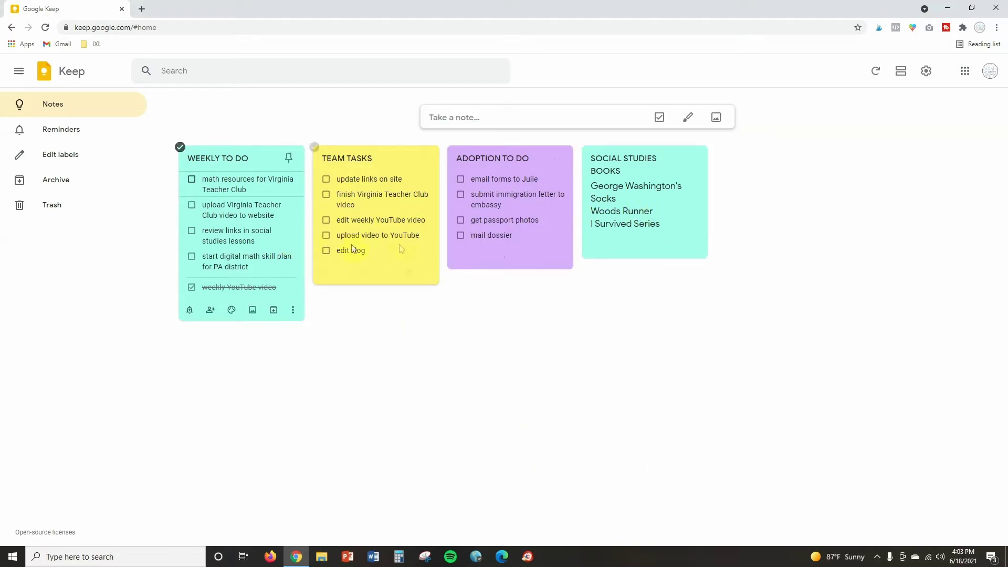
Move SOCIAL STUDIES BOOKS to second place and TEAM TASKS last, then pin and unpin WEEKLY TO DO.
drag(657, 157, 402, 165)
drag(530, 179, 656, 181)
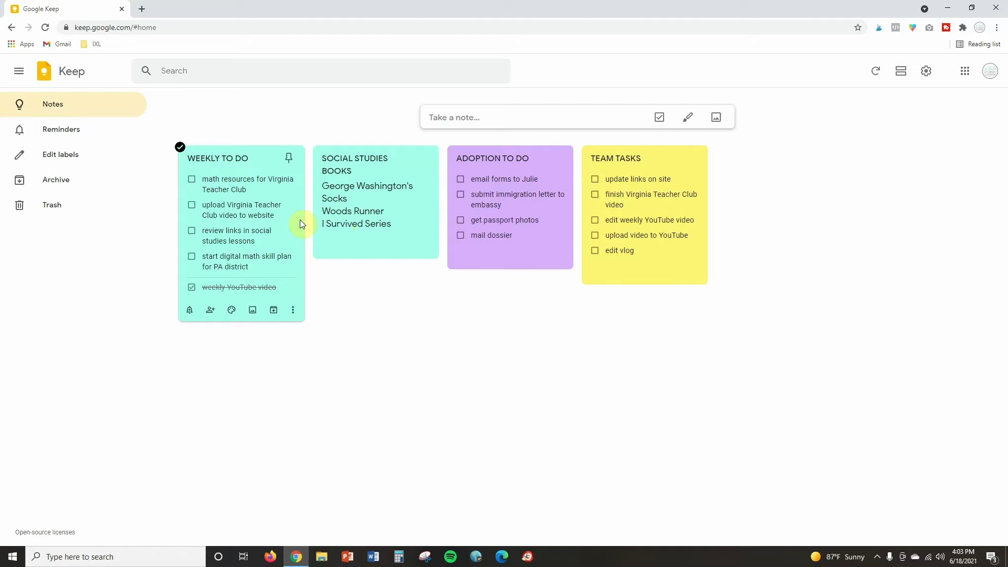
click(289, 159)
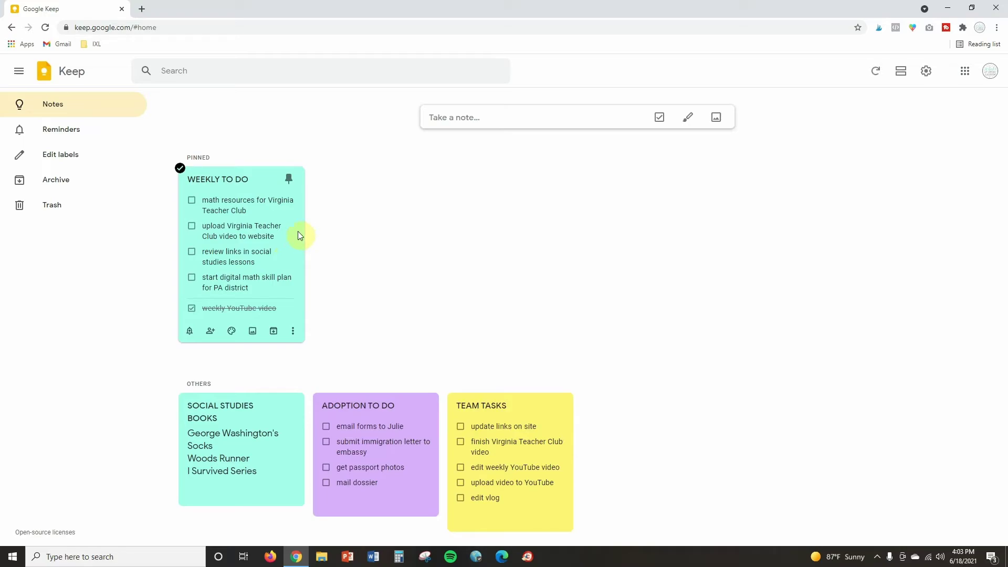
click(291, 182)
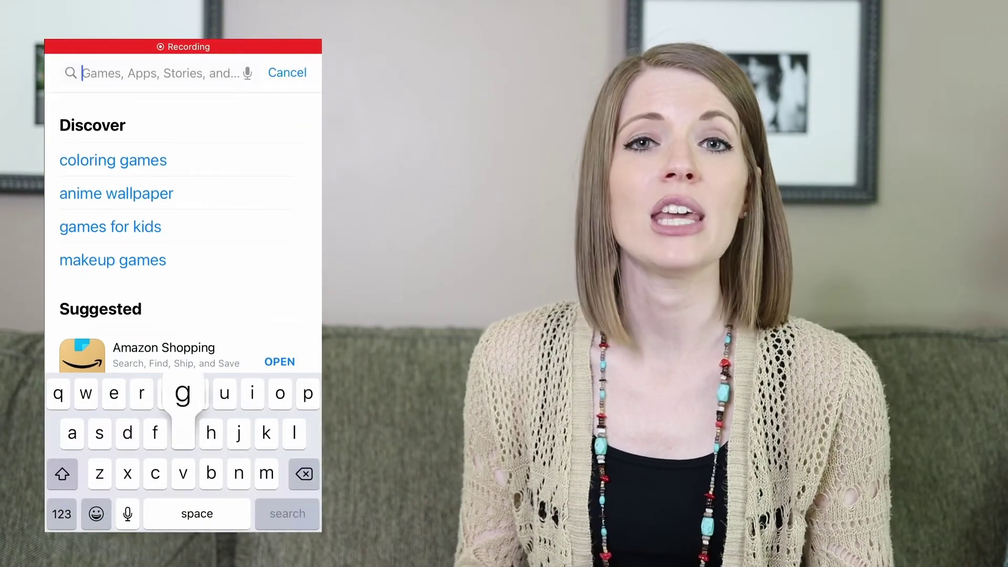
Search the App Store for 'google keep' and download the Google Keep app.
text(gle )
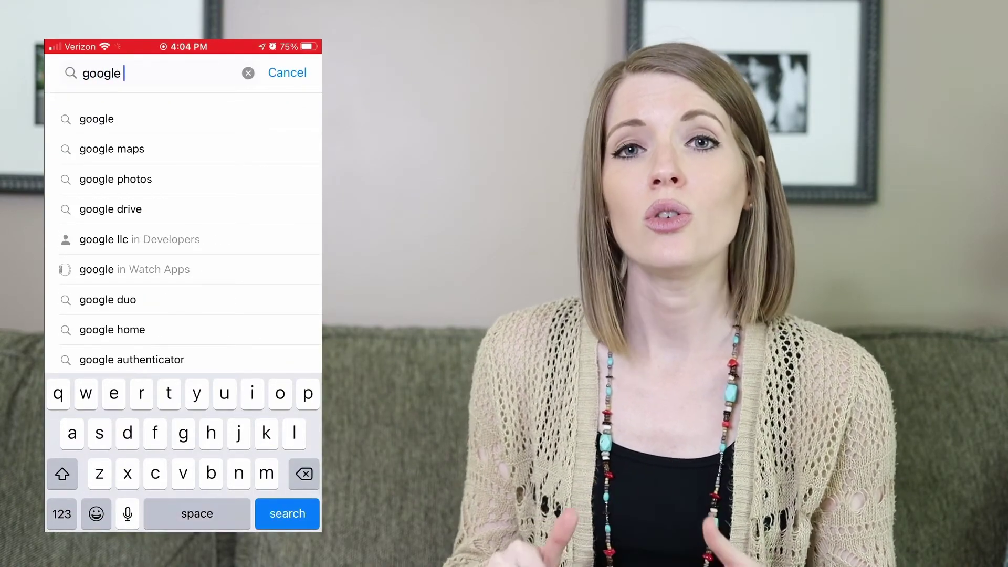
text(keep)
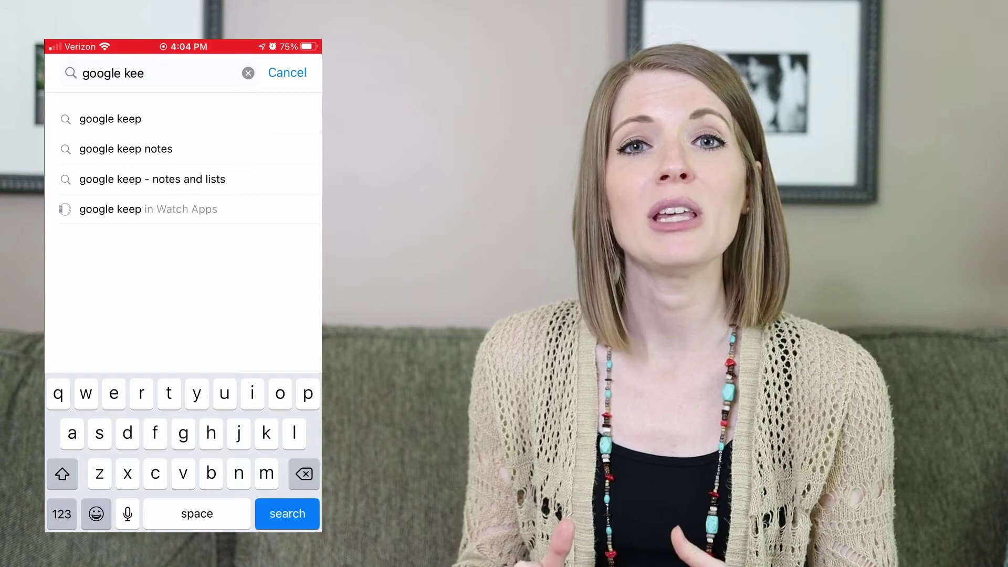
key(Return)
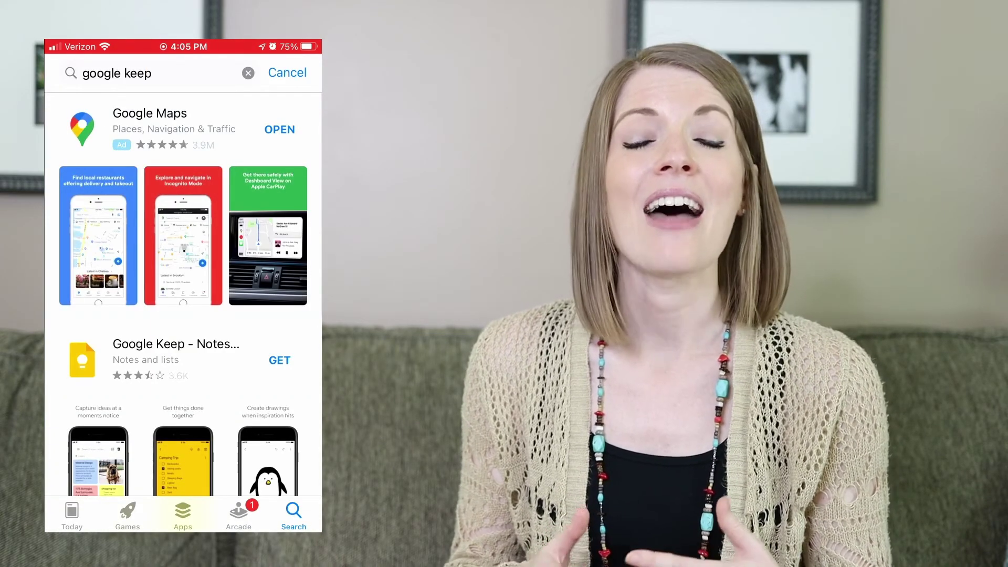
click(279, 361)
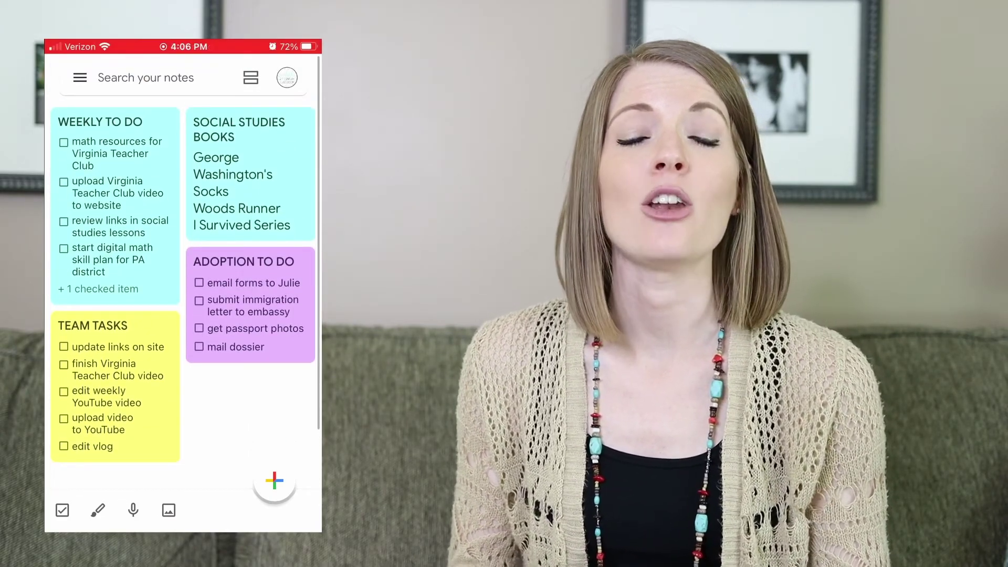
On the phone, check off 'start digital math skill plan for PA district' in WEEKLY TO DO.
click(116, 205)
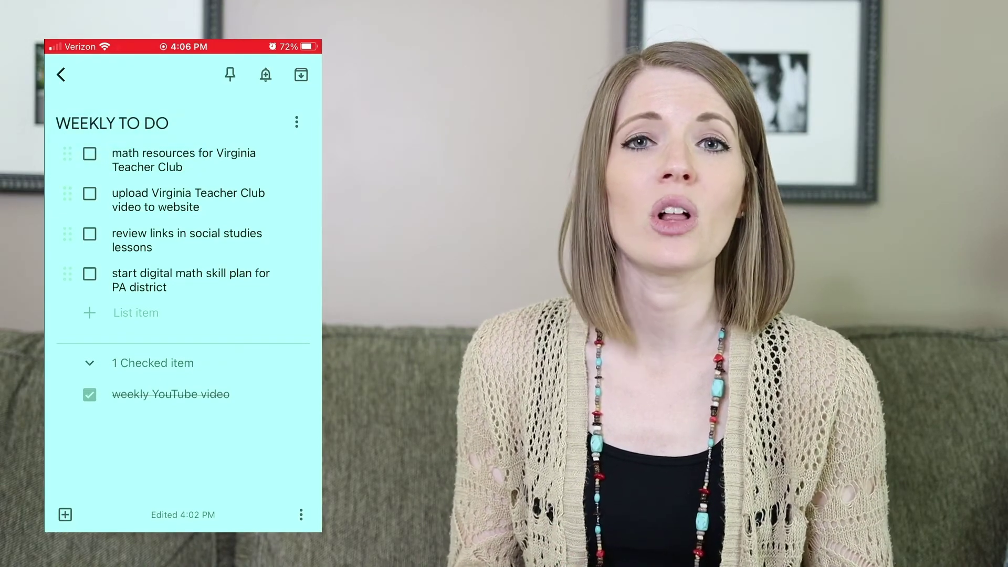
click(89, 274)
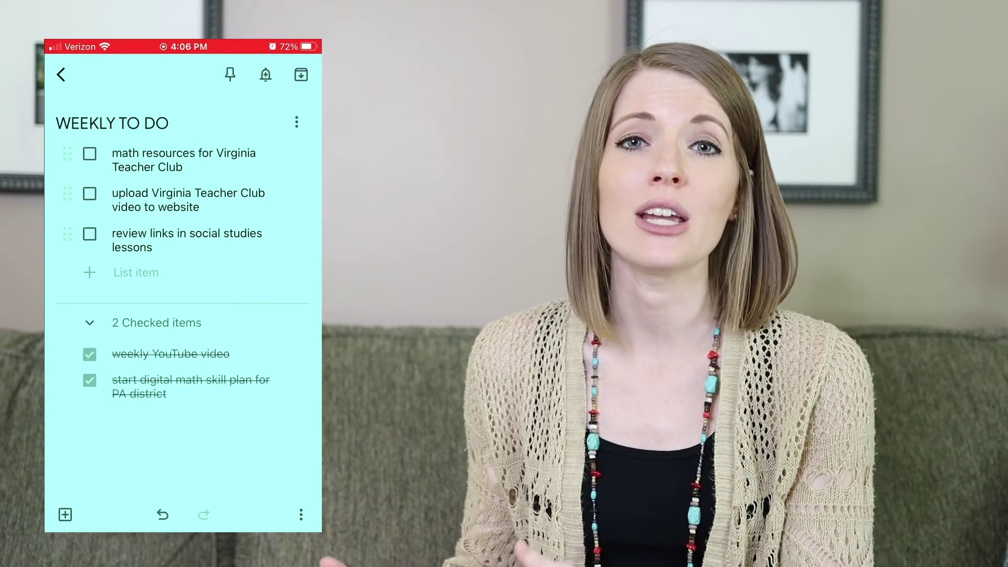
click(61, 75)
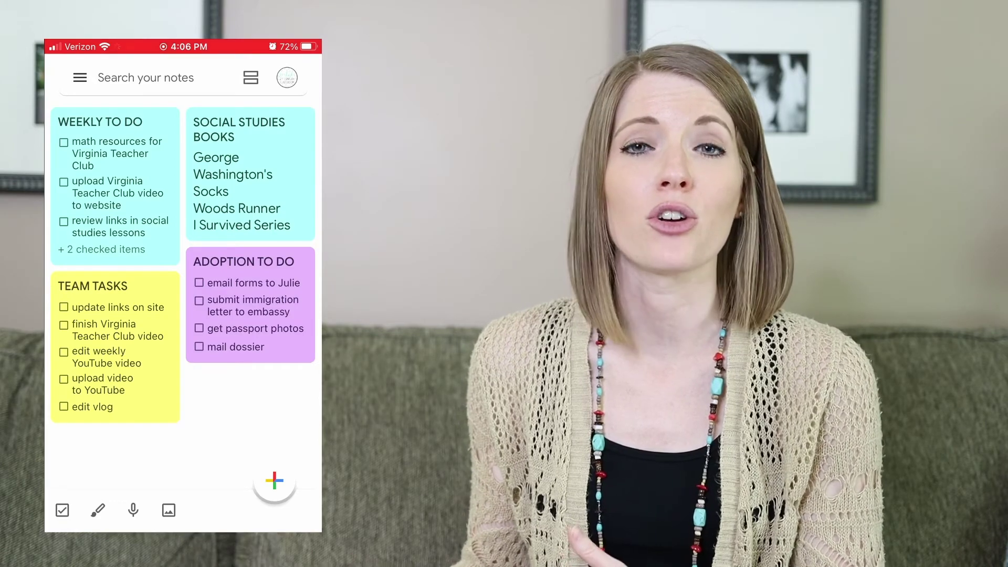